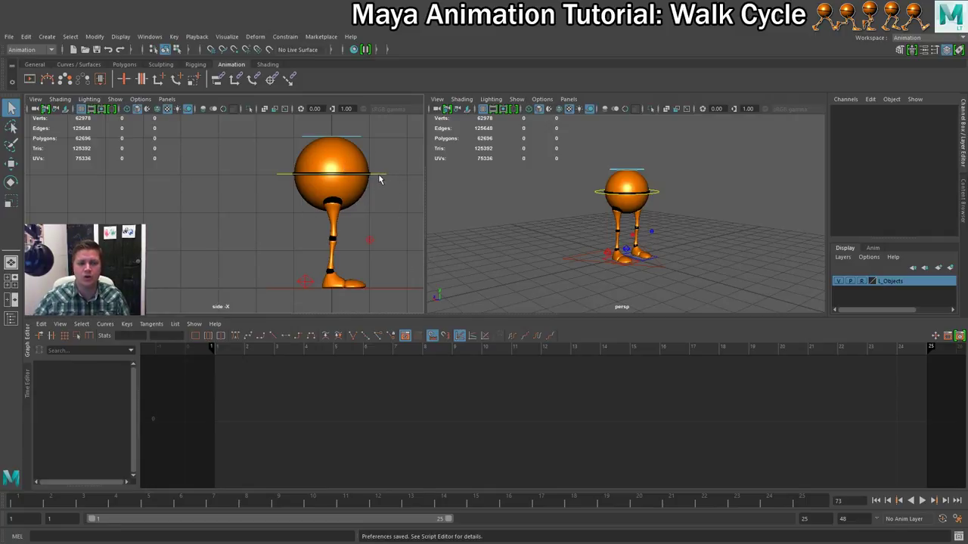
# On frame 1, move the main body control to about -0.134 in Y and -0.174 in Z, and tilt it about -5.3° in X
pyautogui.click(380, 173)
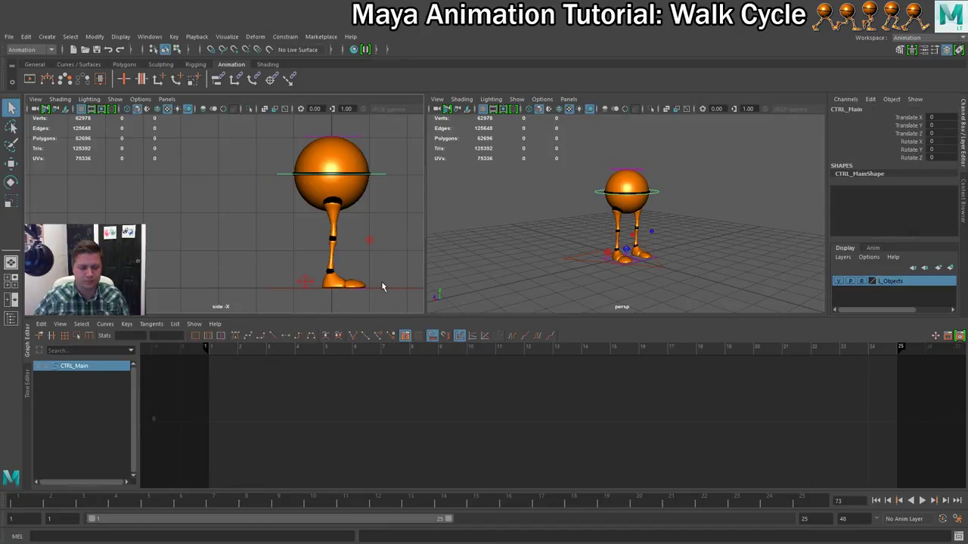
pyautogui.click(19, 499)
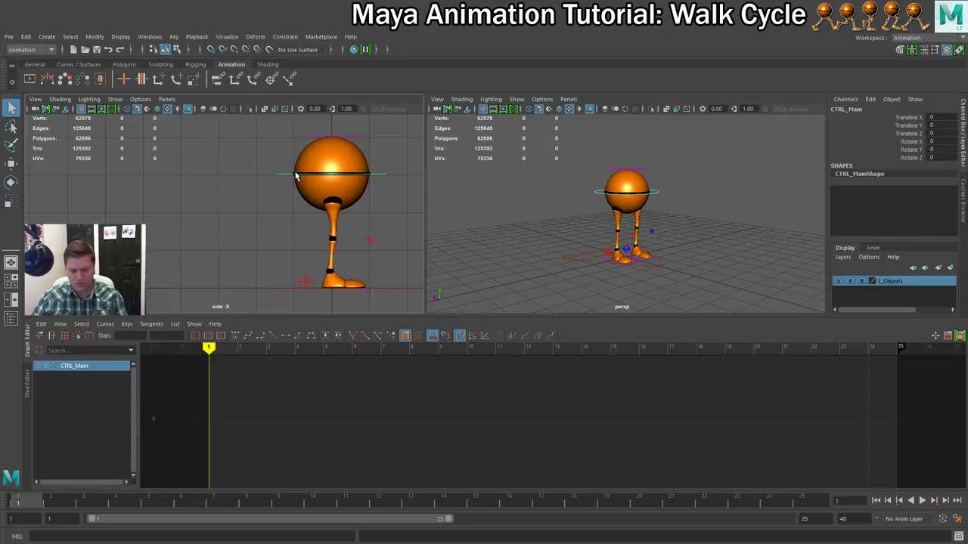
pyautogui.press('w')
pyautogui.moveTo(333, 126); pyautogui.dragTo(333, 132)
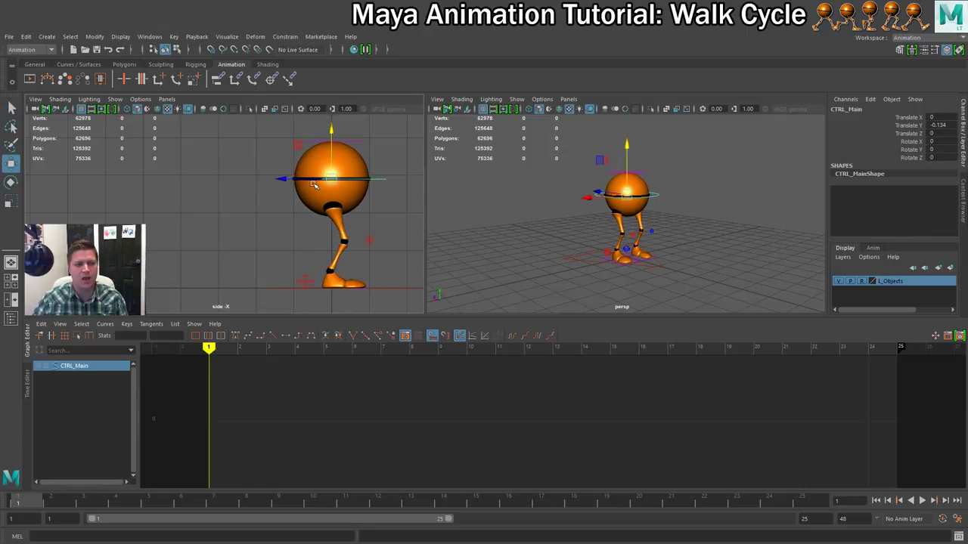
pyautogui.moveTo(281, 179); pyautogui.dragTo(289, 180)
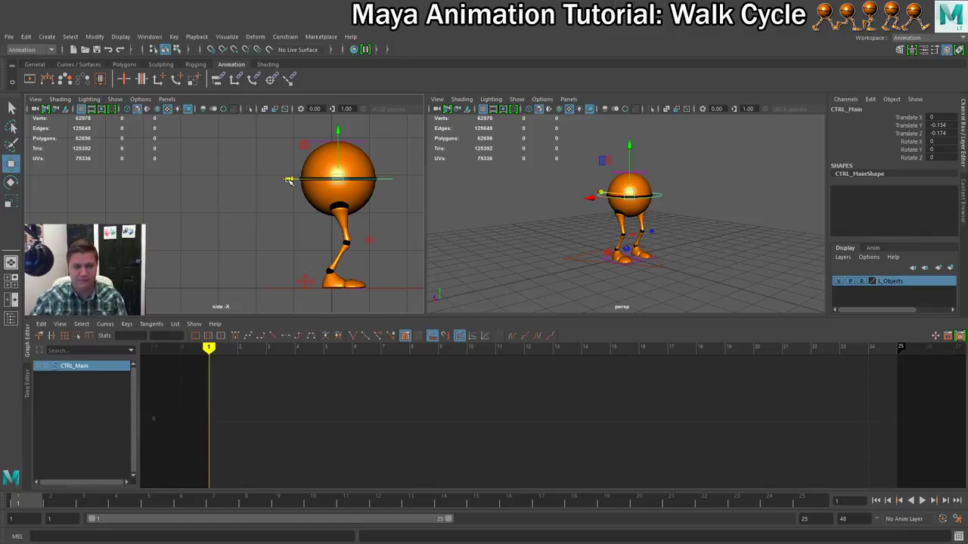
pyautogui.press('e')
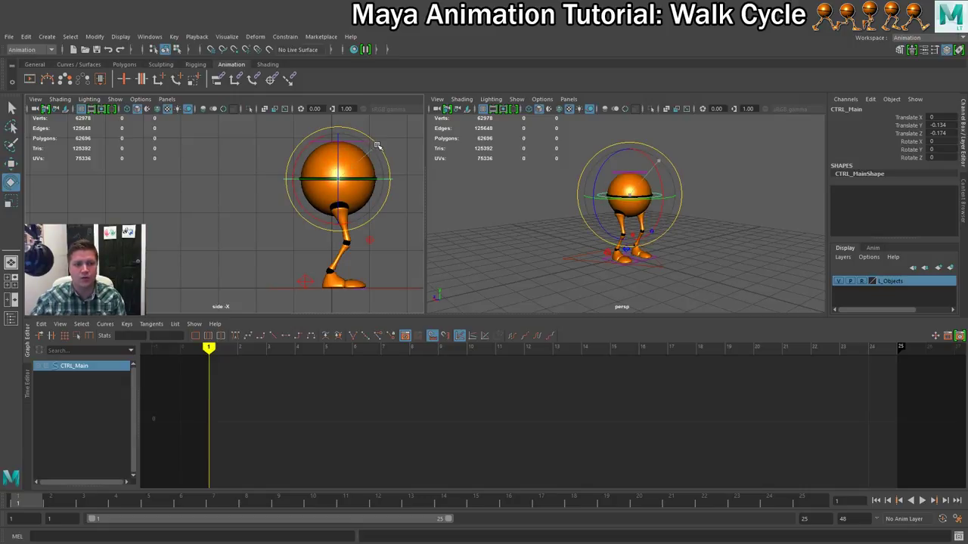
pyautogui.moveTo(377, 145); pyautogui.dragTo(382, 149)
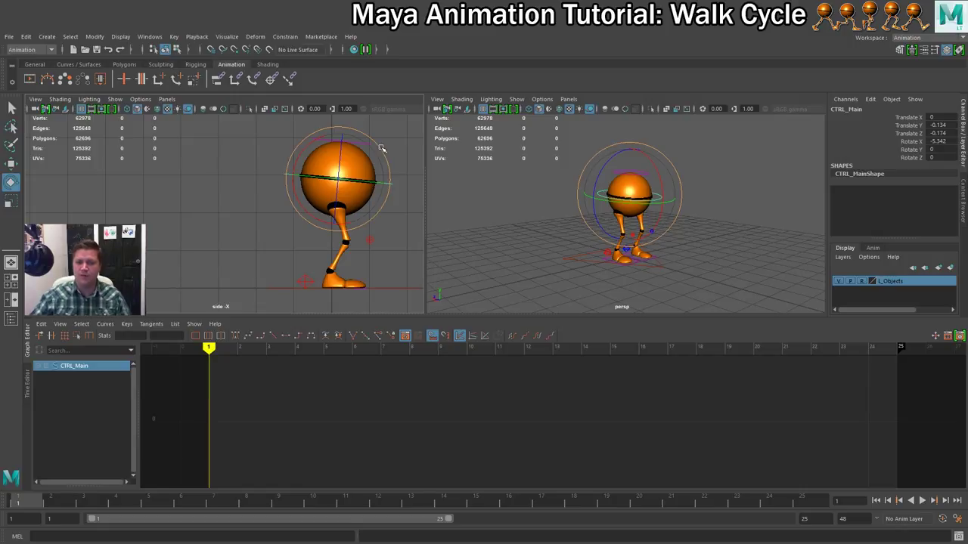
# Move the right heel control forward to about 0.629 in Z and the left heel control back to about -0.455 in Z
pyautogui.keyDown('alt'); pyautogui.moveTo(569, 232); pyautogui.dragTo(625, 235, button='right'); pyautogui.keyUp('alt')
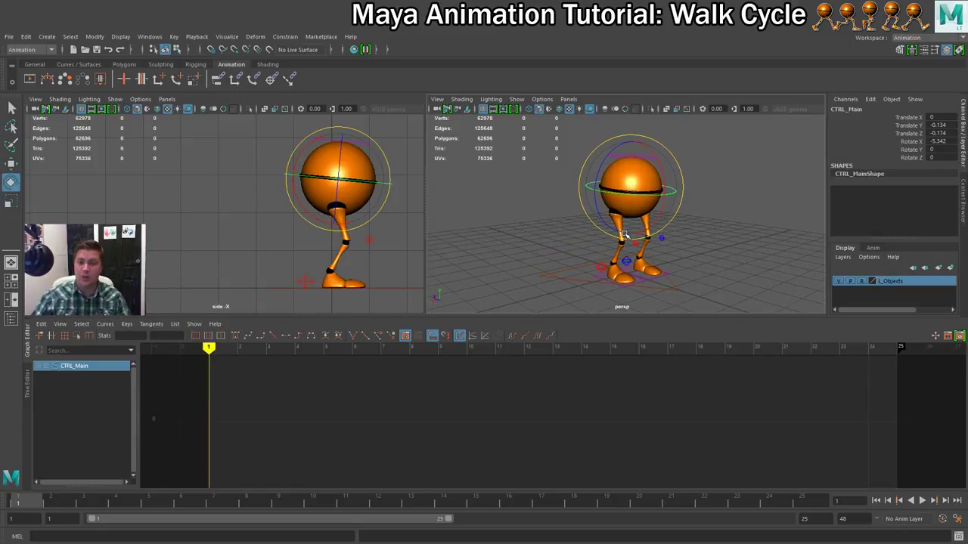
pyautogui.click(599, 269)
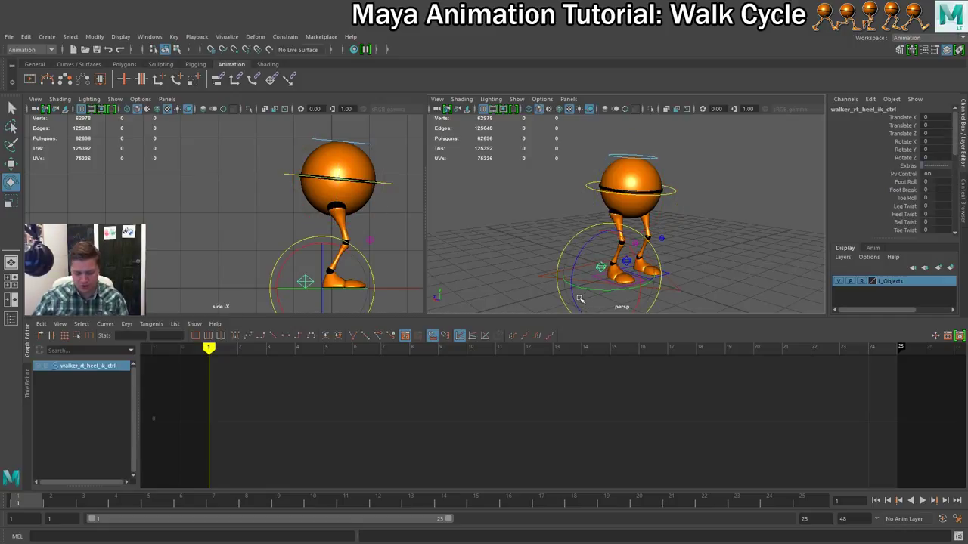
pyautogui.press('w')
pyautogui.moveTo(272, 296); pyautogui.dragTo(254, 286)
pyautogui.click(303, 281)
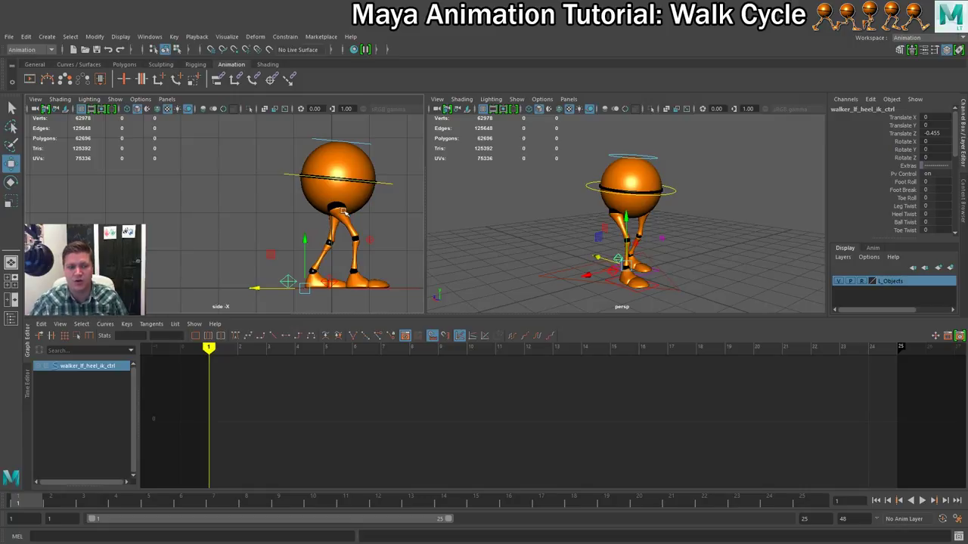
# Twist and tilt the main body control to a rotation of about X -6.35, Y 11.35 and Z -5.56
pyautogui.click(393, 181)
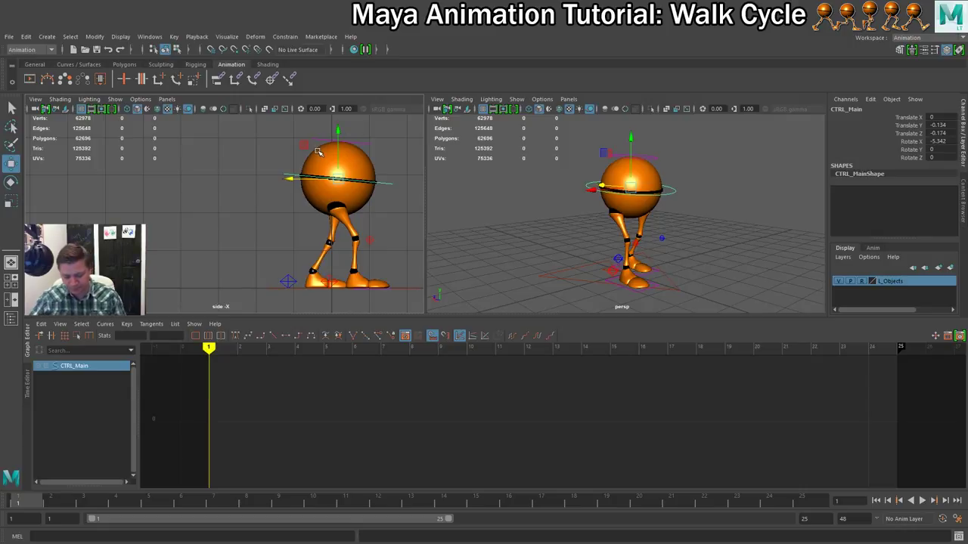
pyautogui.press('e')
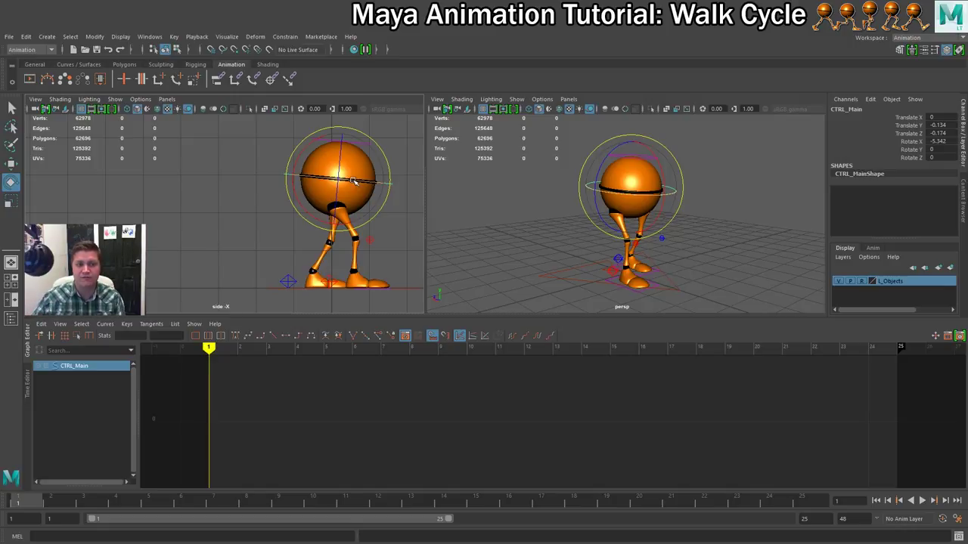
pyautogui.moveTo(357, 181); pyautogui.dragTo(362, 182)
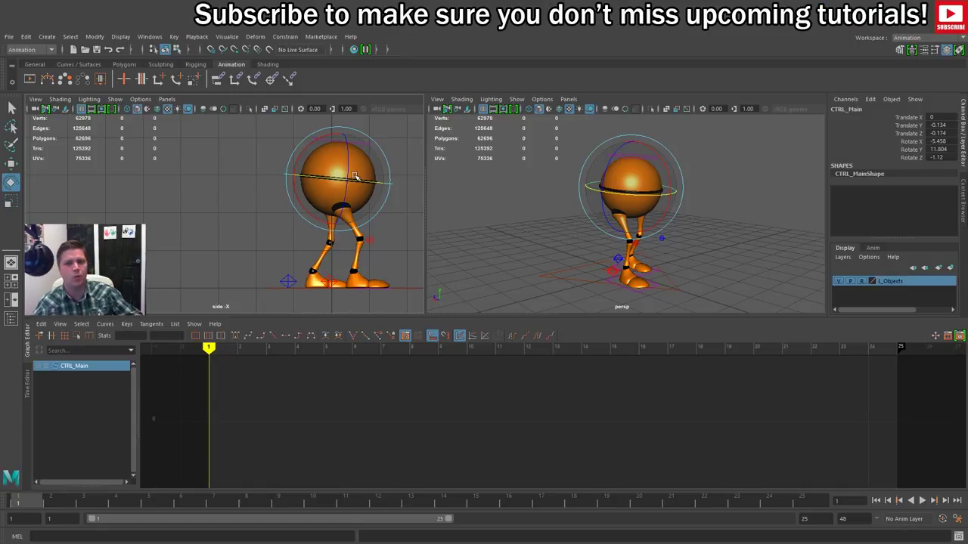
pyautogui.moveTo(351, 164); pyautogui.dragTo(349, 163)
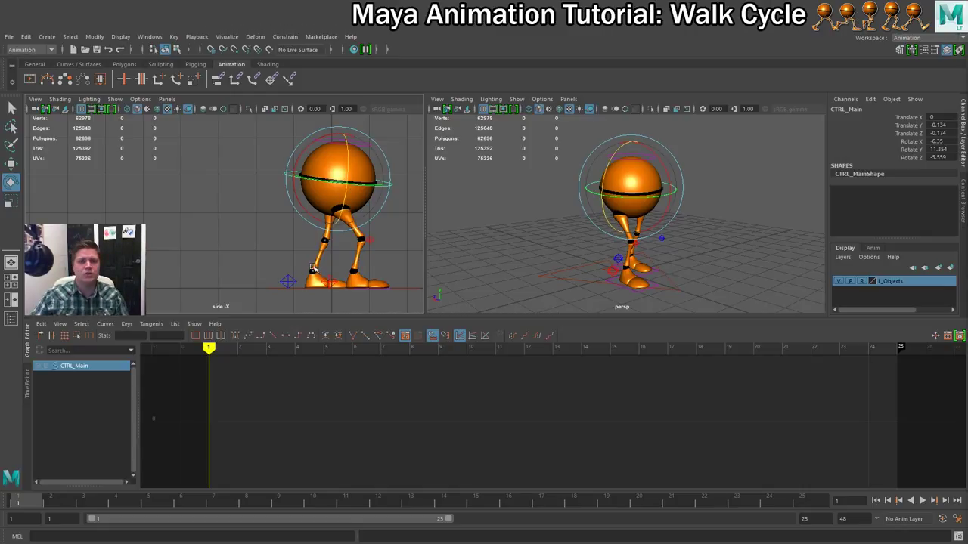
# Move the right heel control further forward to about 1.071 in Z
pyautogui.click(329, 284)
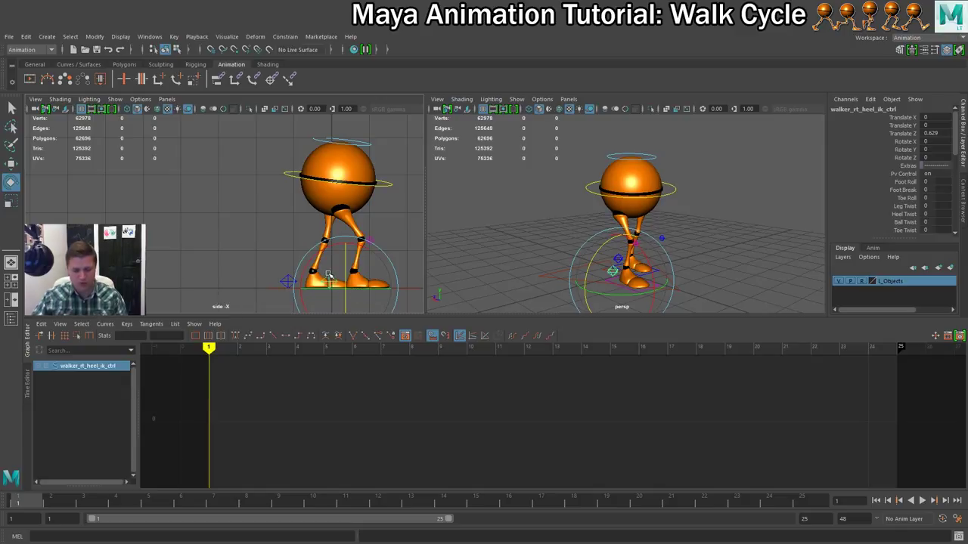
pyautogui.press('w')
pyautogui.moveTo(298, 291); pyautogui.dragTo(315, 290)
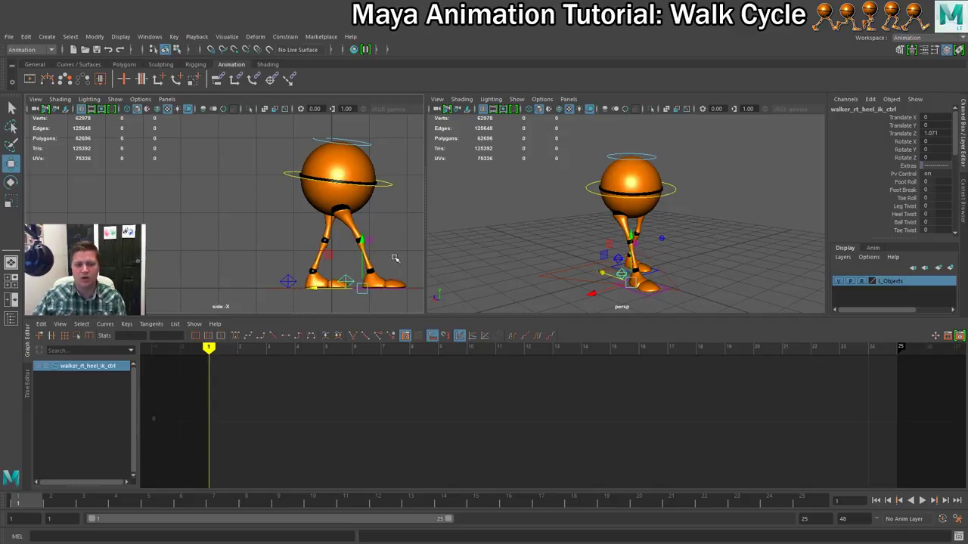
# Check the walk reference in Photoshop, and lift the right toes back in Maya with a Foot Roll of about -41.2
pyautogui.hotkey('alt', 'Tab')
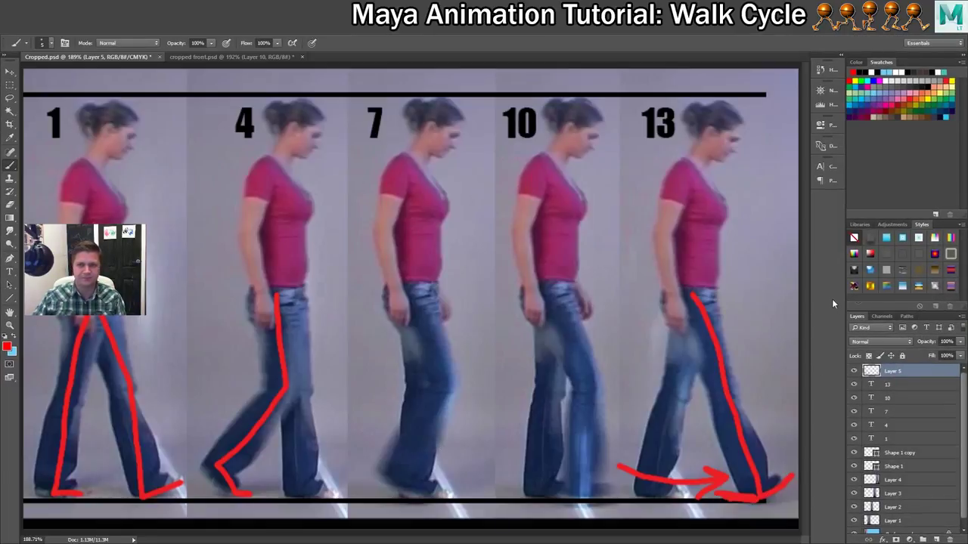
pyautogui.hotkey('alt', 'Tab')
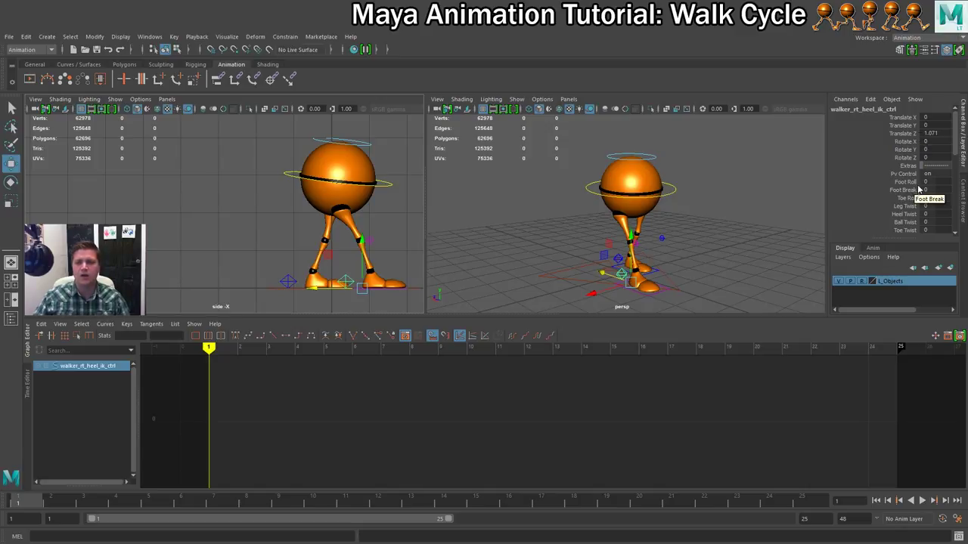
pyautogui.scroll(-2, 916, 151)
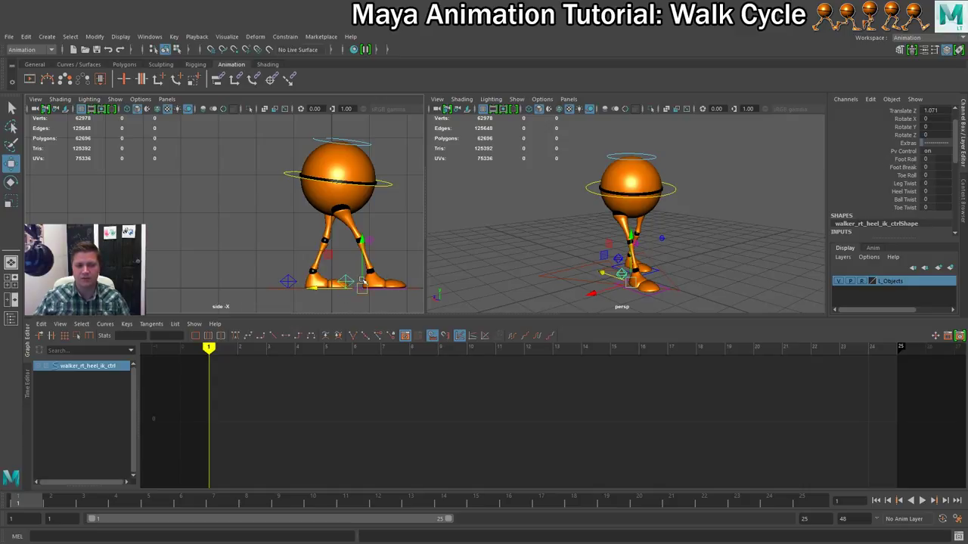
pyautogui.click(905, 160)
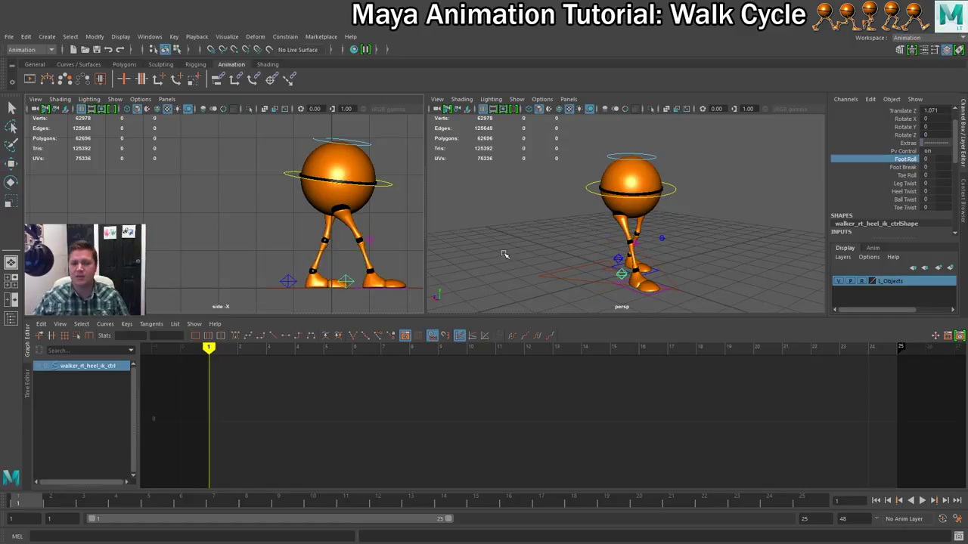
pyautogui.moveTo(471, 236); pyautogui.dragTo(264, 261, button='middle')
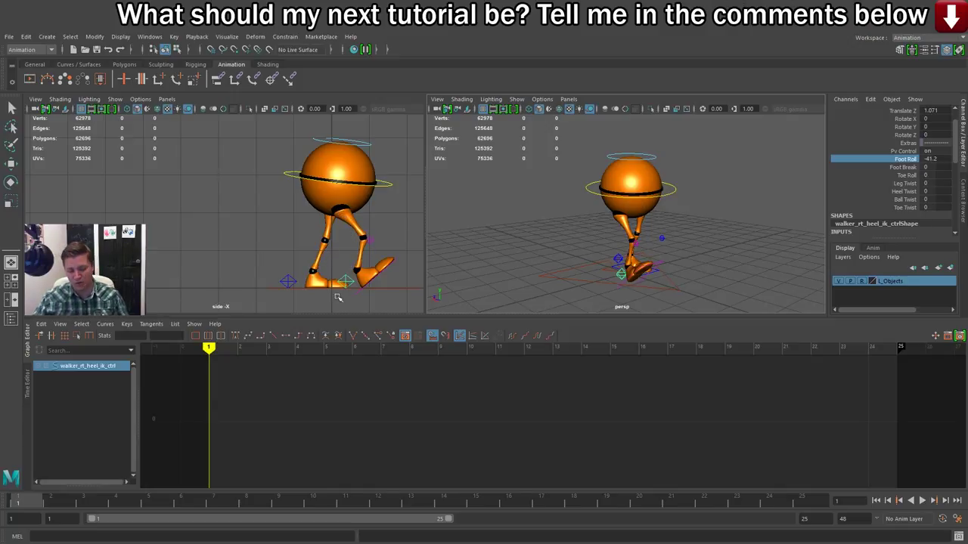
# Refine the right foot's contact pose to about 1.459 in Z with a Foot Roll of about -35.9
pyautogui.press('w')
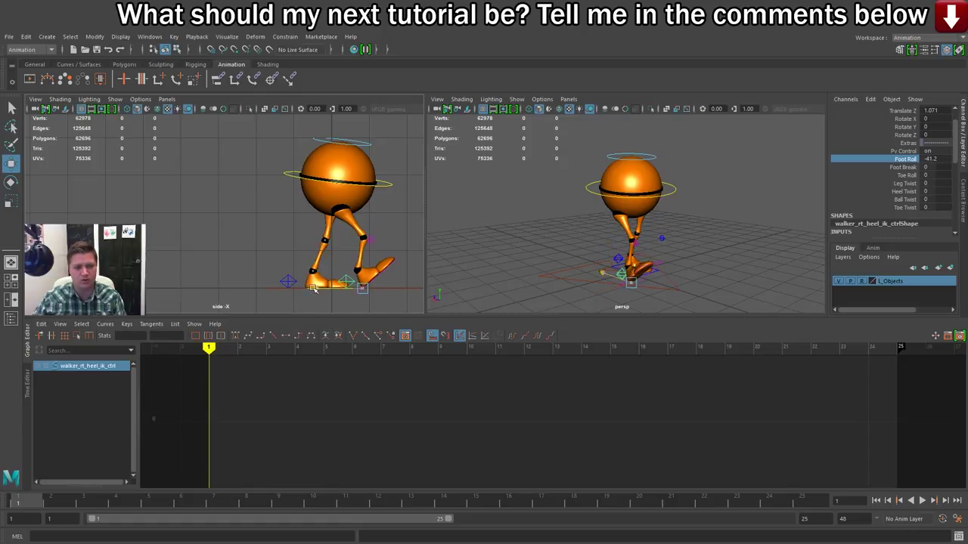
pyautogui.moveTo(313, 289); pyautogui.dragTo(328, 287)
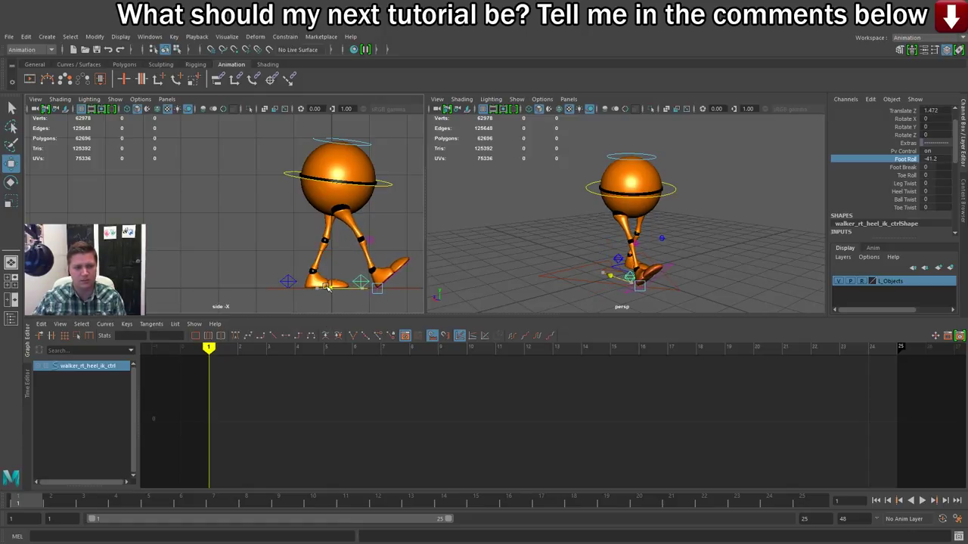
pyautogui.press('e')
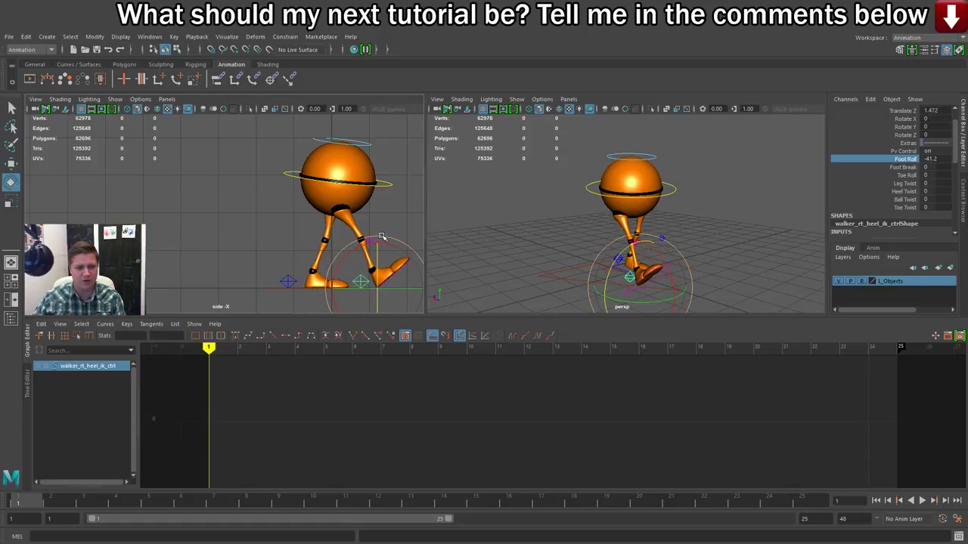
pyautogui.click(906, 158)
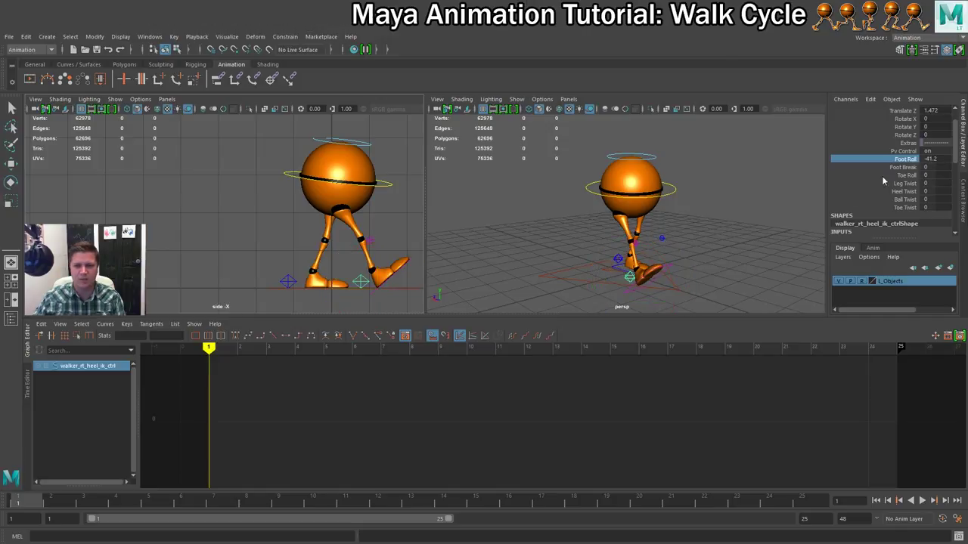
pyautogui.moveTo(554, 230); pyautogui.dragTo(579, 224, button='middle')
pyautogui.press('r')
pyautogui.middleClick(327, 285)
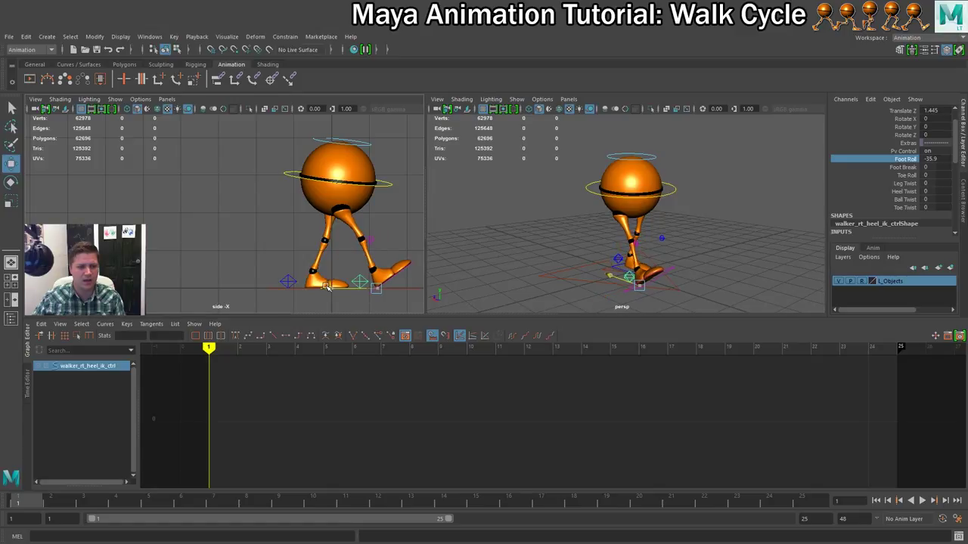
pyautogui.moveTo(327, 286)
pyautogui.mouseDown(button='middle')
pyautogui.moveTo(344, 286)
pyautogui.moveTo(327, 286)
pyautogui.mouseUp(button='middle')
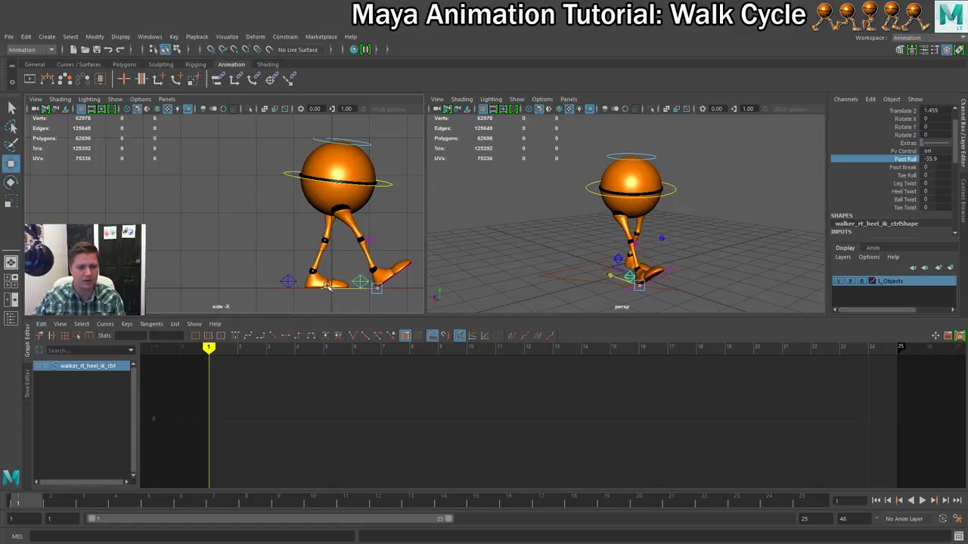
pyautogui.press('w')
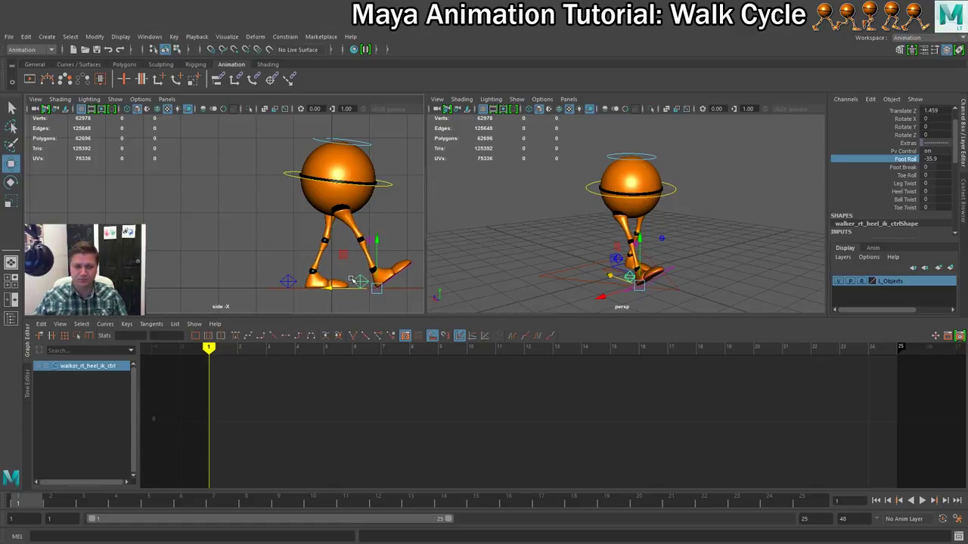
# Nudge the left heel control to about -0.442 in Z, and trace the back leg of pose 13 on the Photoshop walk reference
pyautogui.click(289, 281)
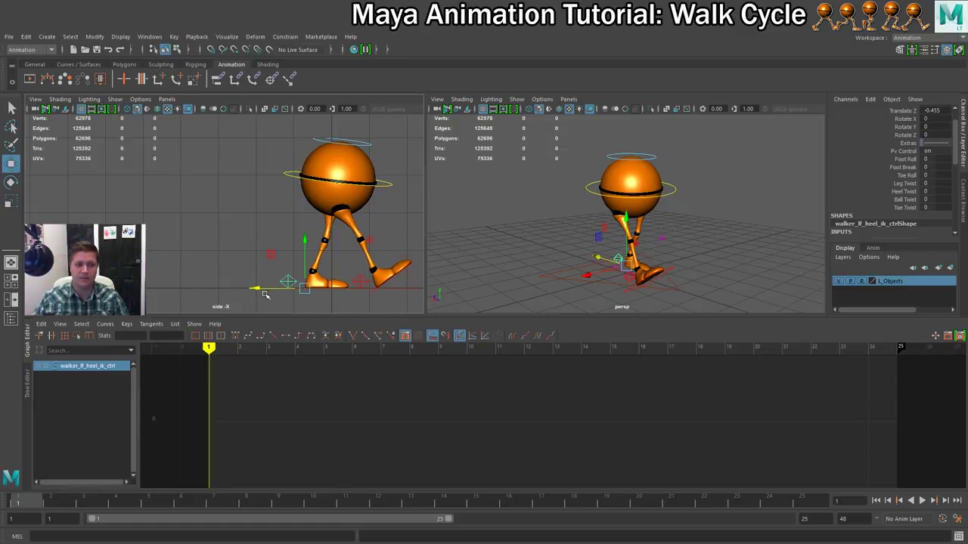
pyautogui.moveTo(259, 289); pyautogui.dragTo(260, 289)
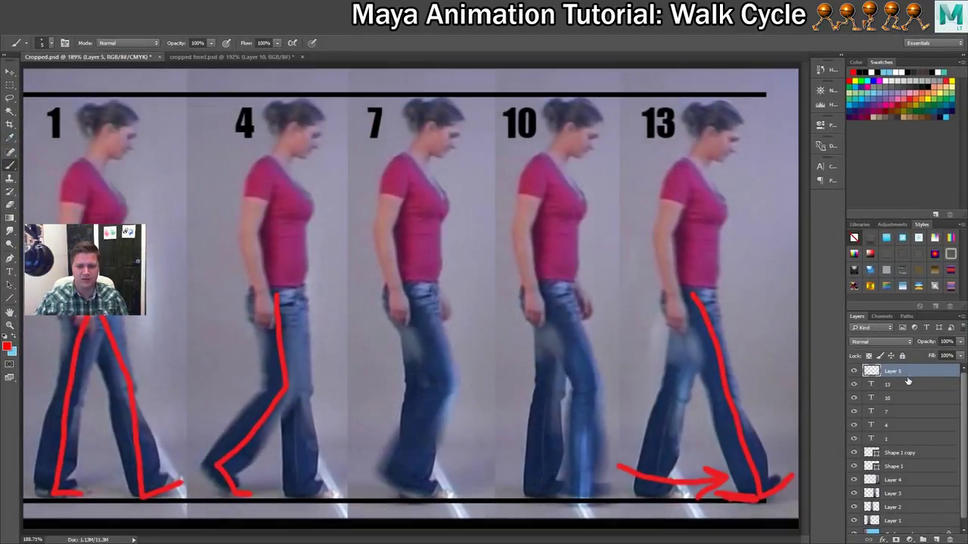
pyautogui.moveTo(690, 301)
pyautogui.mouseDown()
pyautogui.moveTo(645, 482)
pyautogui.moveTo(683, 499)
pyautogui.moveTo(668, 497)
pyautogui.mouseUp()
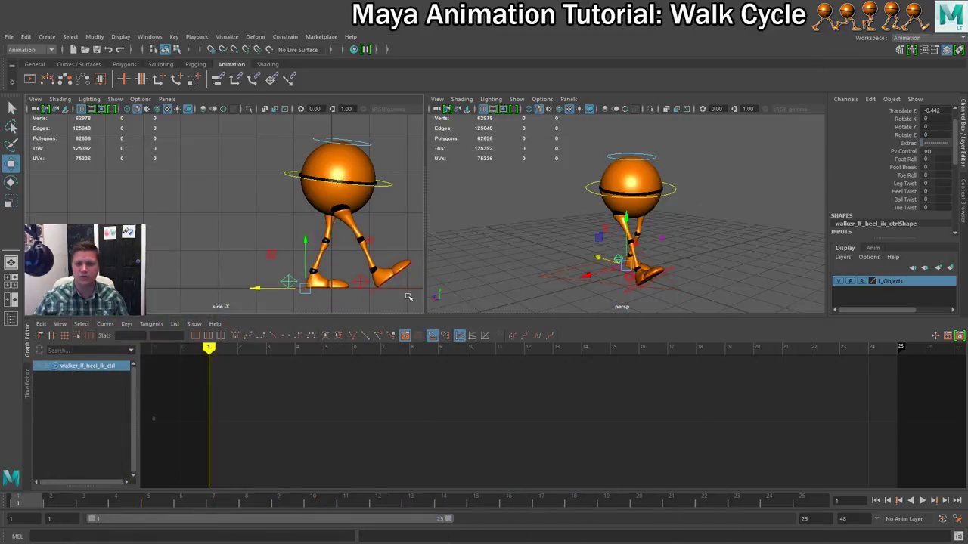
# Set the left foot's Foot Roll and Foot Break together to about 54.8, and move its heel control back to about -1.285 in Z
pyautogui.click(911, 160)
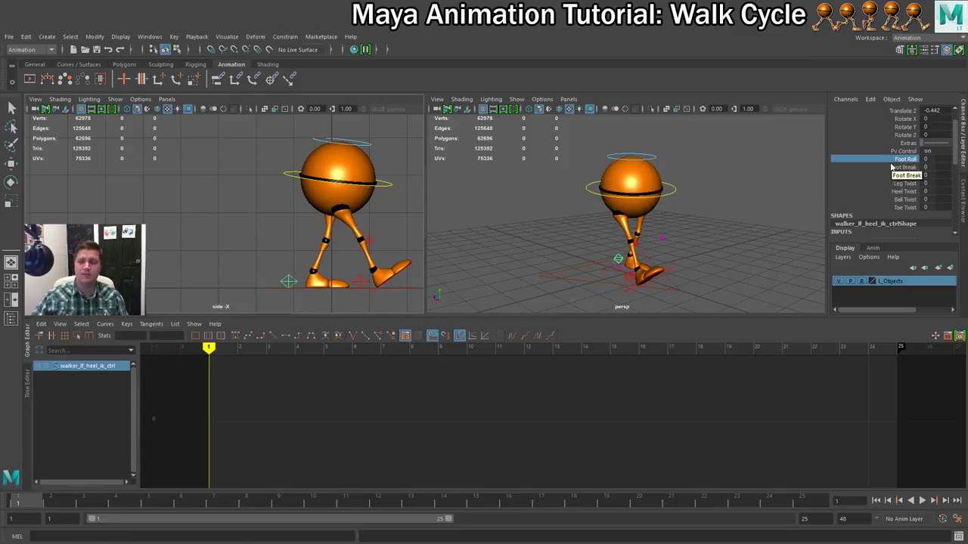
pyautogui.keyDown('shift'); pyautogui.click(905, 167); pyautogui.keyUp('shift')
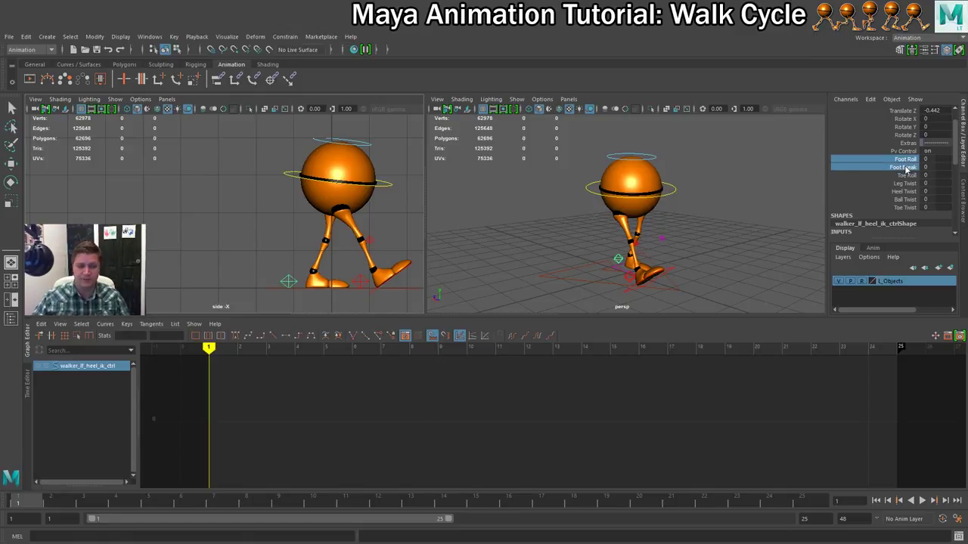
pyautogui.moveTo(506, 234); pyautogui.dragTo(778, 236, button='middle')
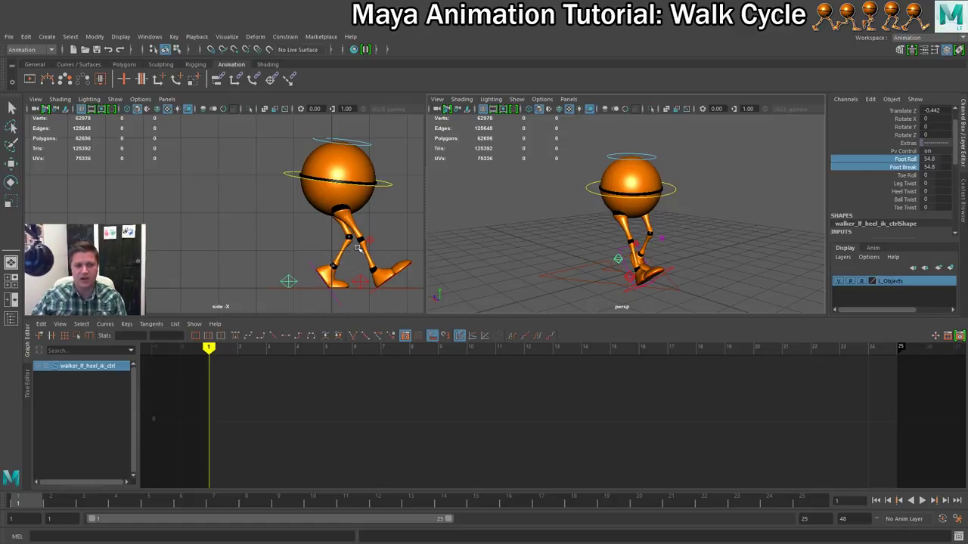
pyautogui.press('w')
pyautogui.moveTo(255, 289); pyautogui.dragTo(224, 284)
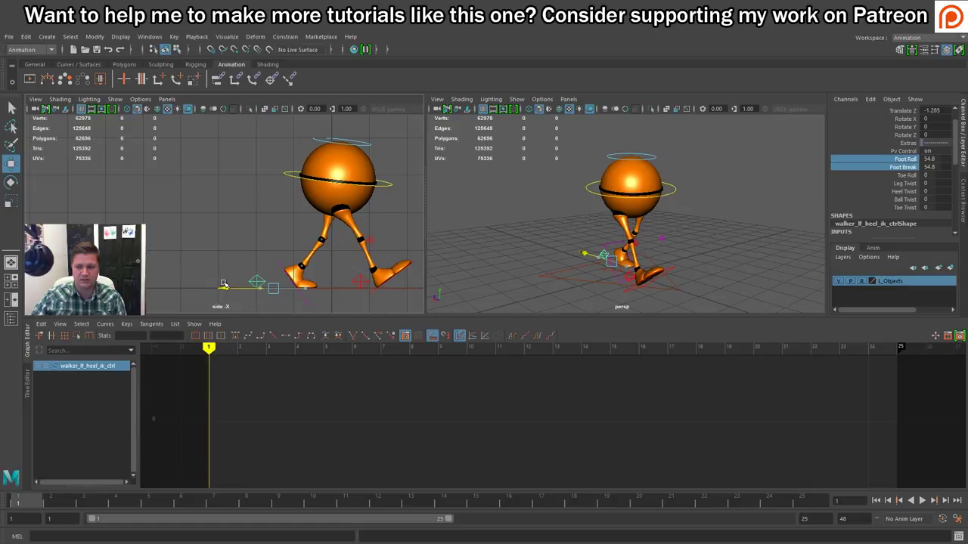
pyautogui.click(223, 284)
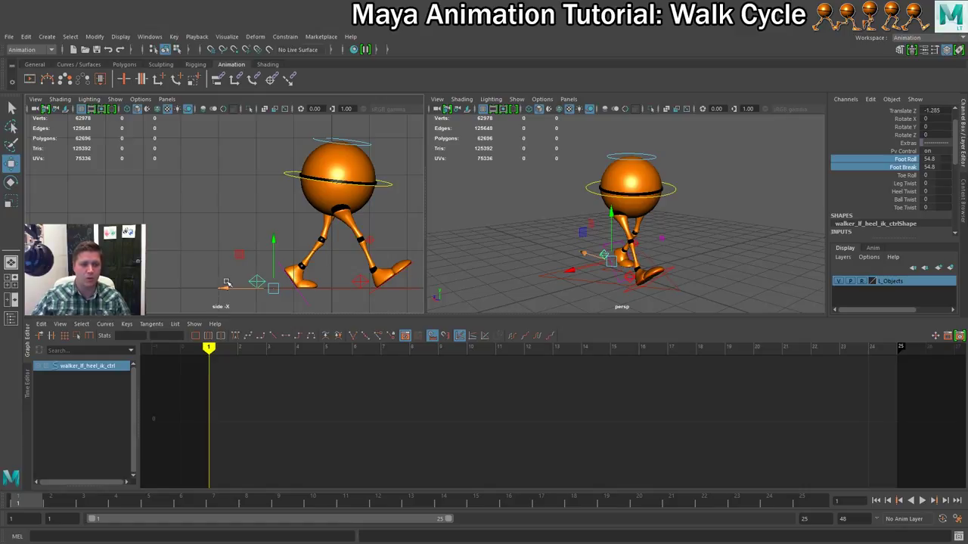
# Set a key on all of the walker's controls at frame 1, and check the keyed channels of both heel controls and the main body control
pyautogui.click(225, 284)
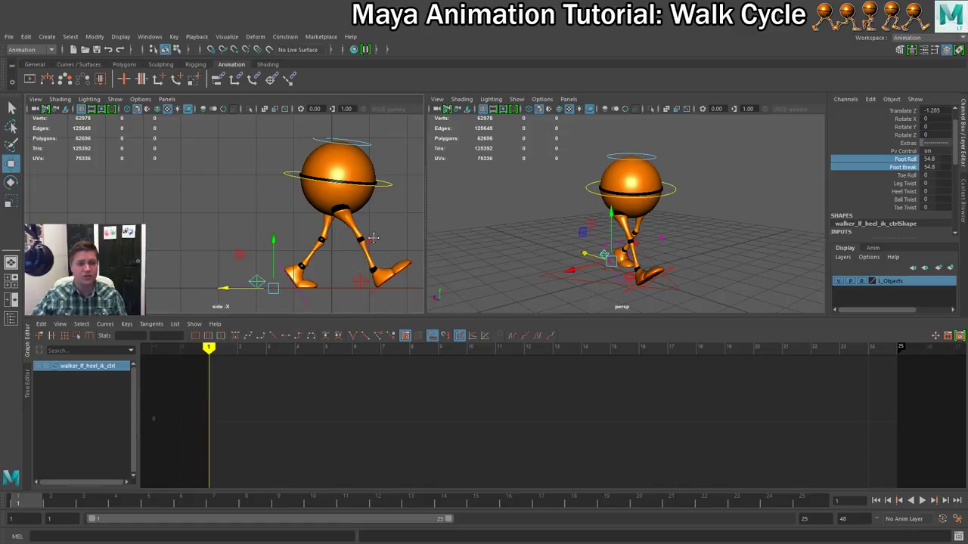
pyautogui.scroll(-2, 340, 226)
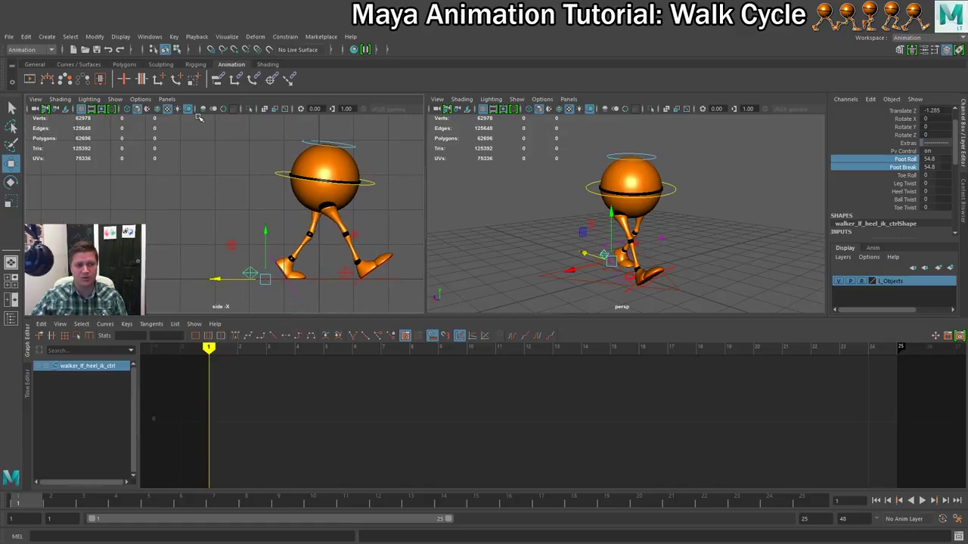
pyautogui.moveTo(199, 117); pyautogui.dragTo(413, 300)
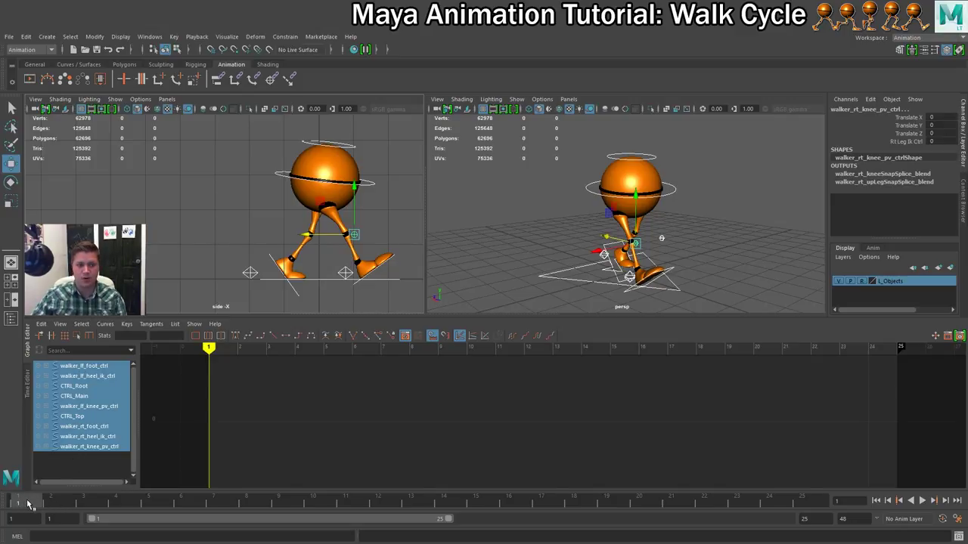
pyautogui.press('s')
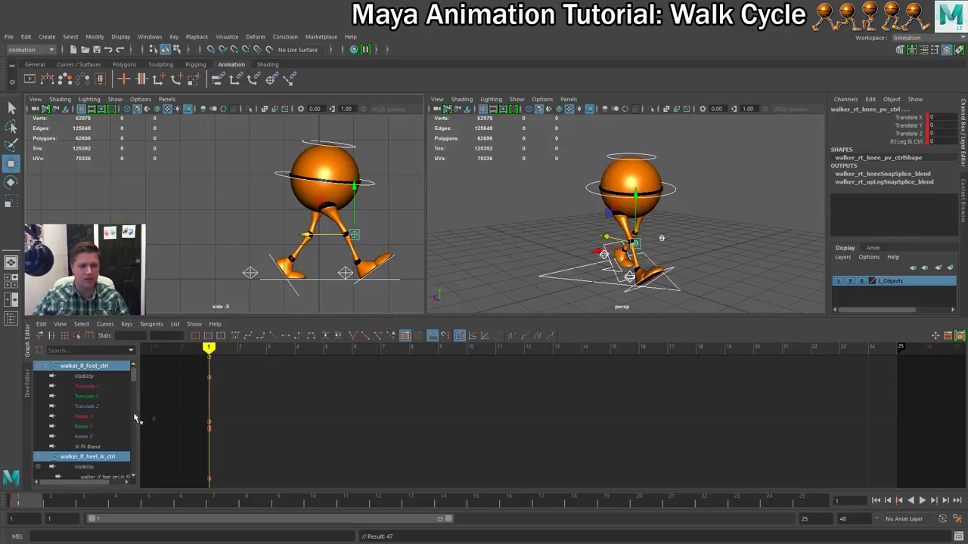
pyautogui.click(344, 272)
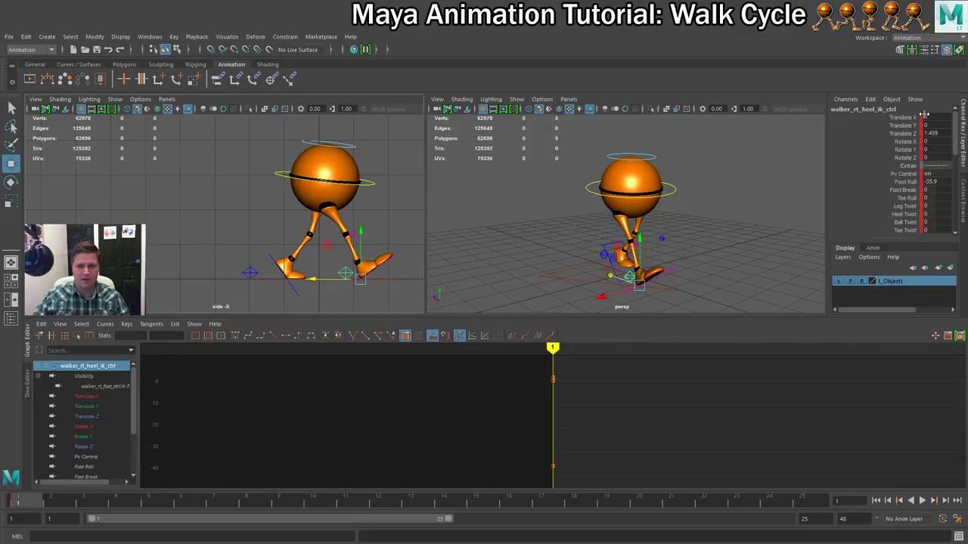
pyautogui.click(251, 274)
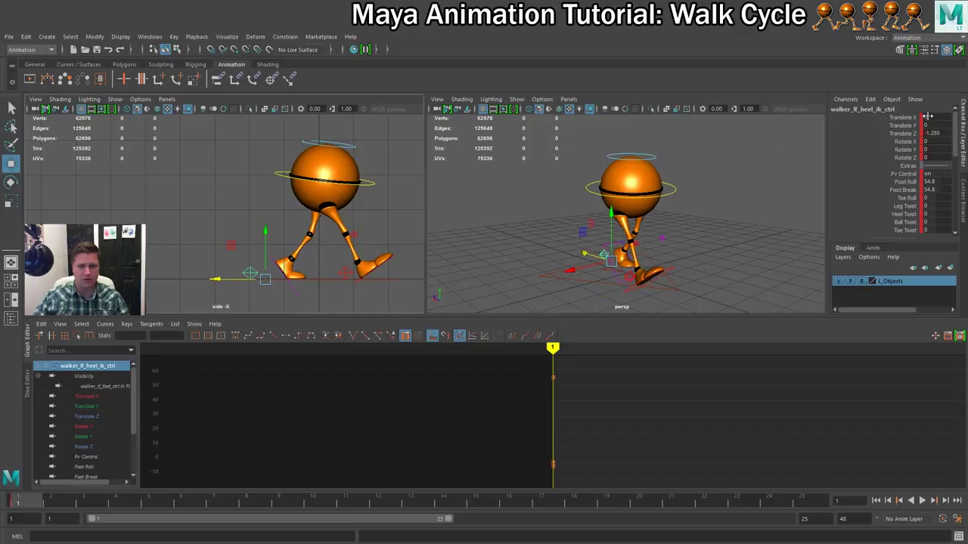
pyautogui.click(662, 192)
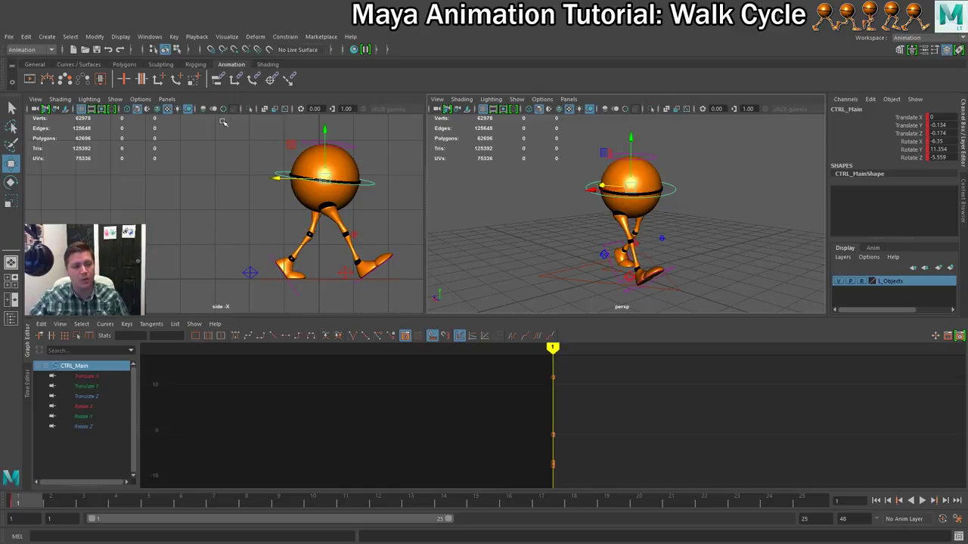
# Select all of the walker's controls and key the same contact pose at frame 25
pyautogui.moveTo(213, 118); pyautogui.dragTo(401, 288)
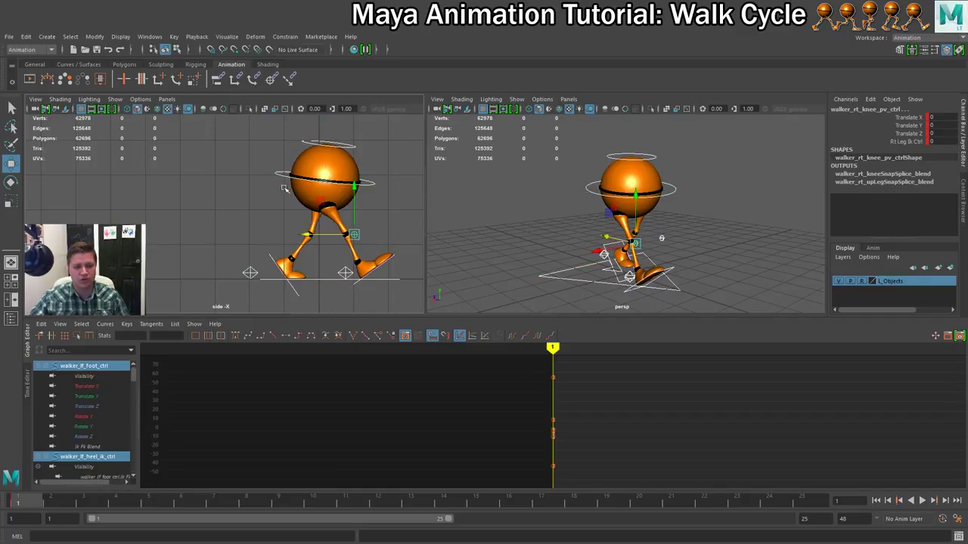
pyautogui.click(807, 503)
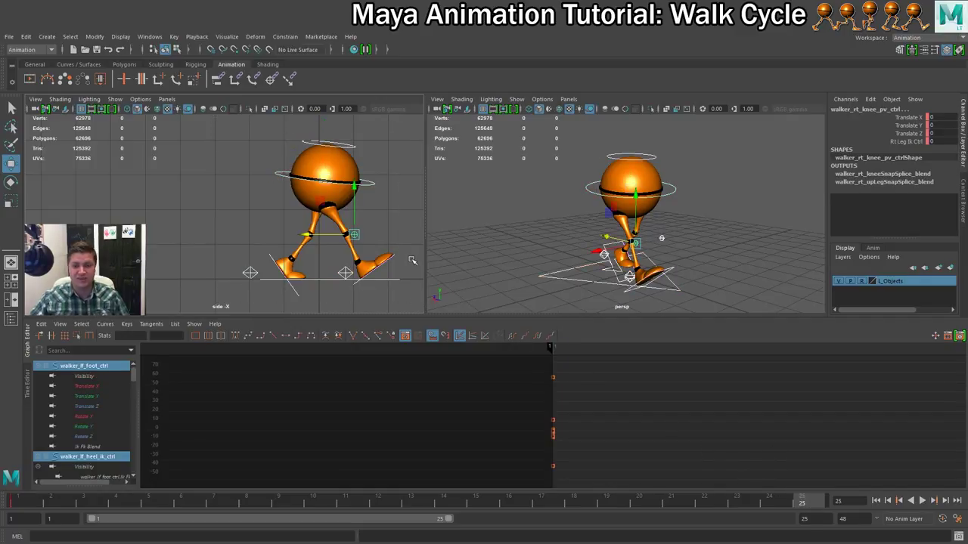
pyautogui.press('s')
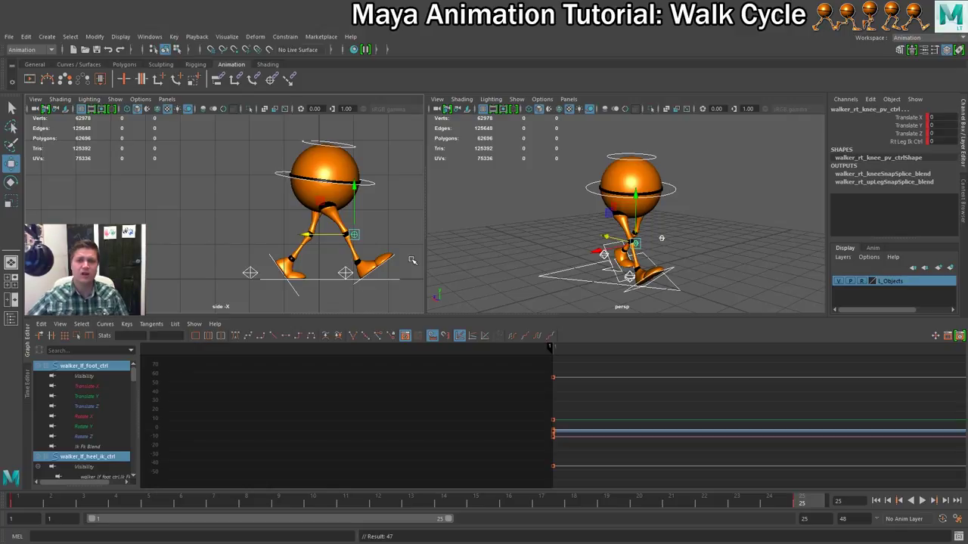